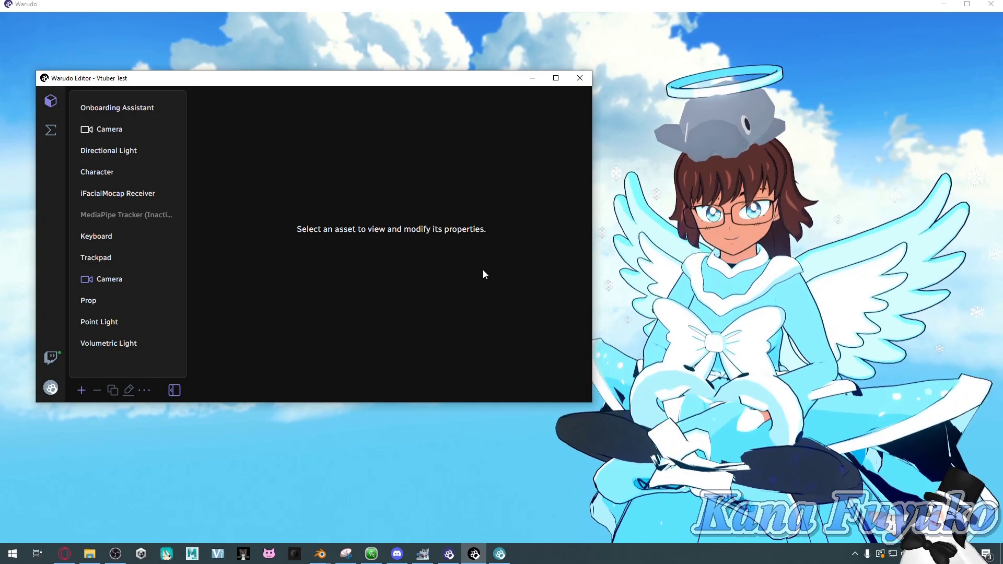
drag(247, 74, 307, 77)
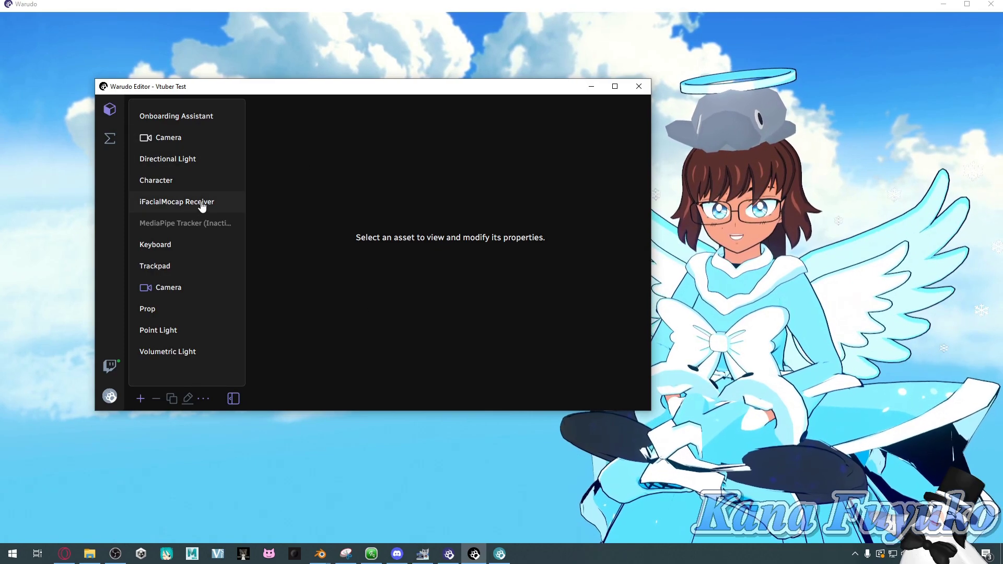
drag(368, 91, 358, 63)
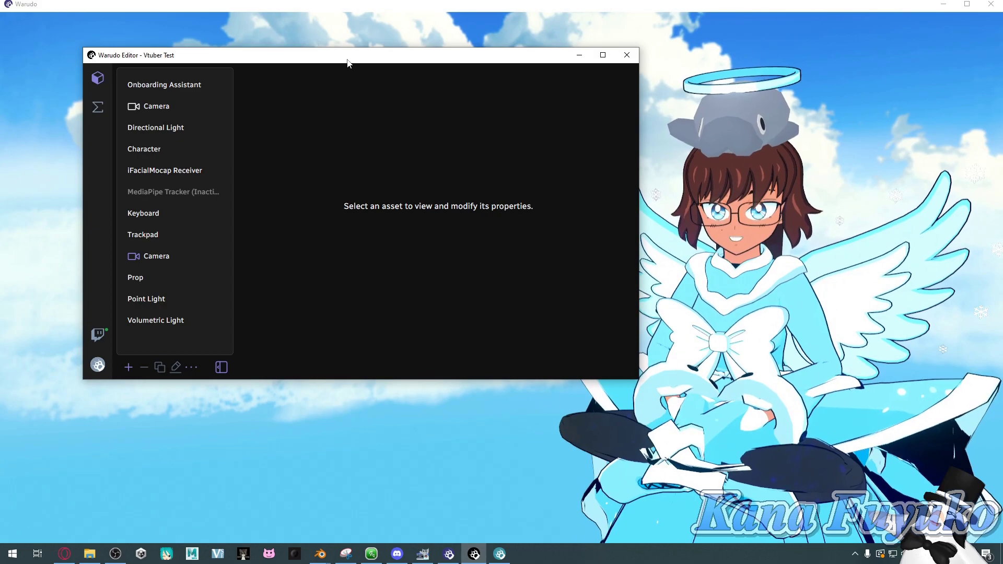
Step: Switch Virtual Camera Output off and back on in the general settings, and close the settings
click(97, 365)
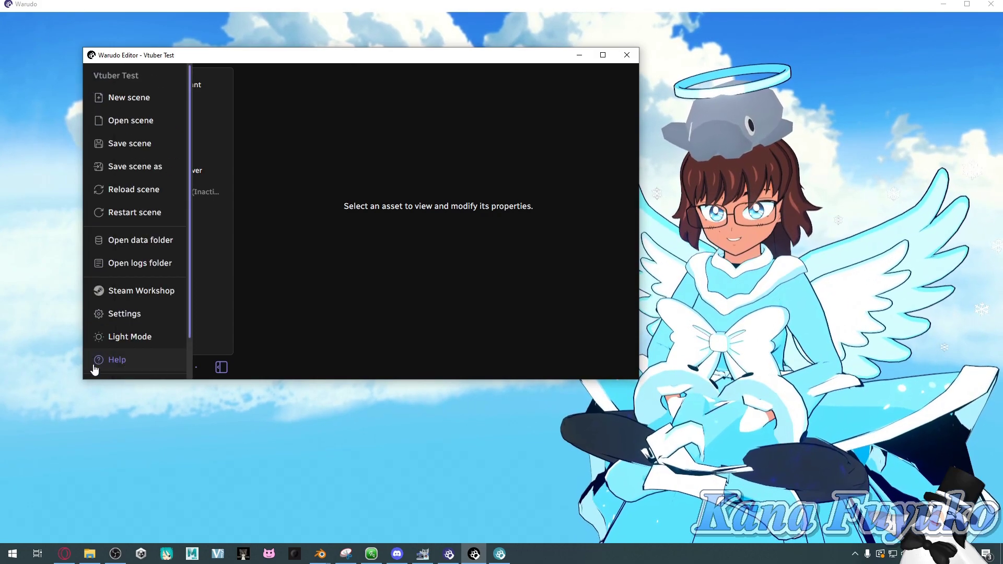
click(119, 314)
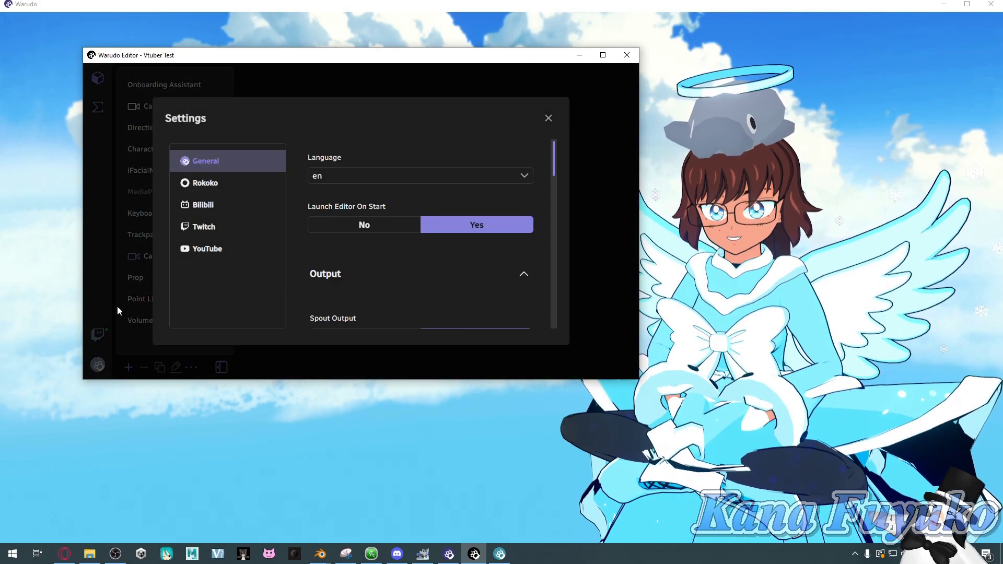
scroll(344, 219, down, 2)
scroll(344, 219, down, 2)
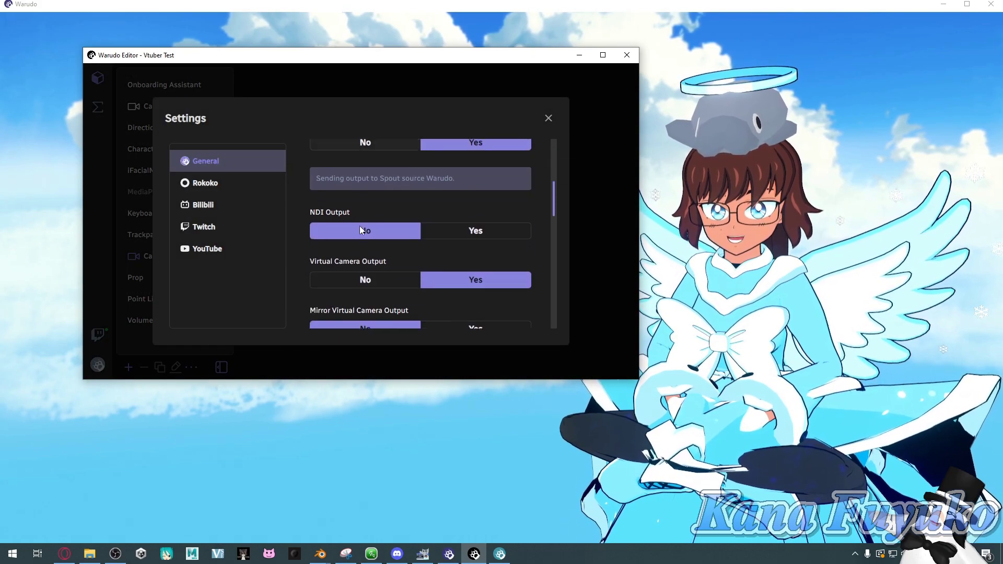
click(355, 267)
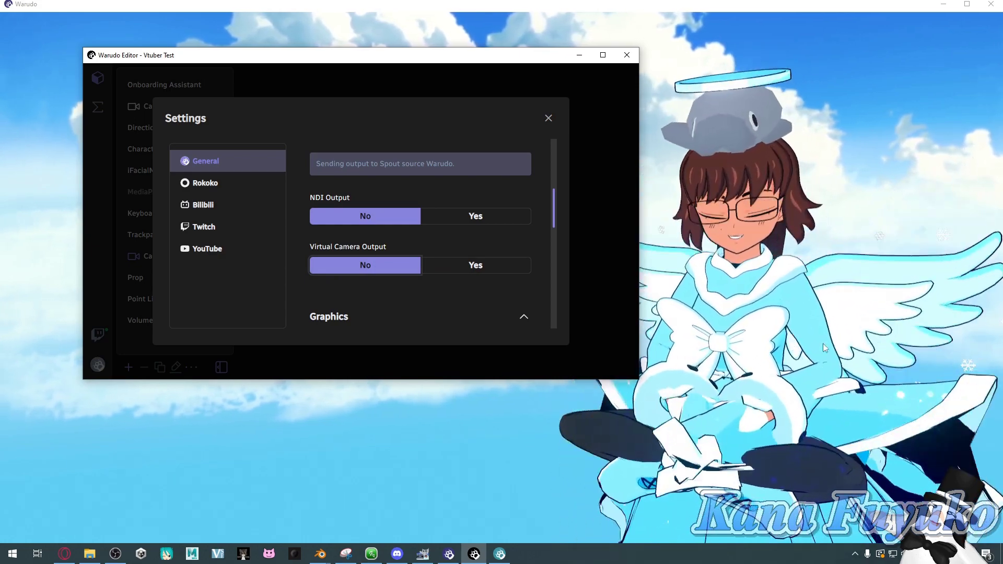
click(445, 269)
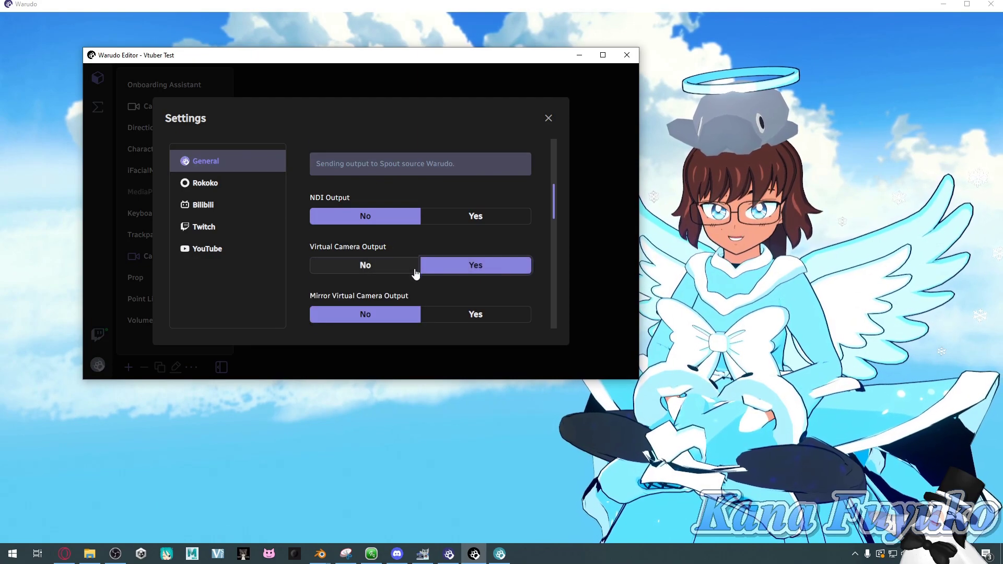
scroll(365, 167, down, 1)
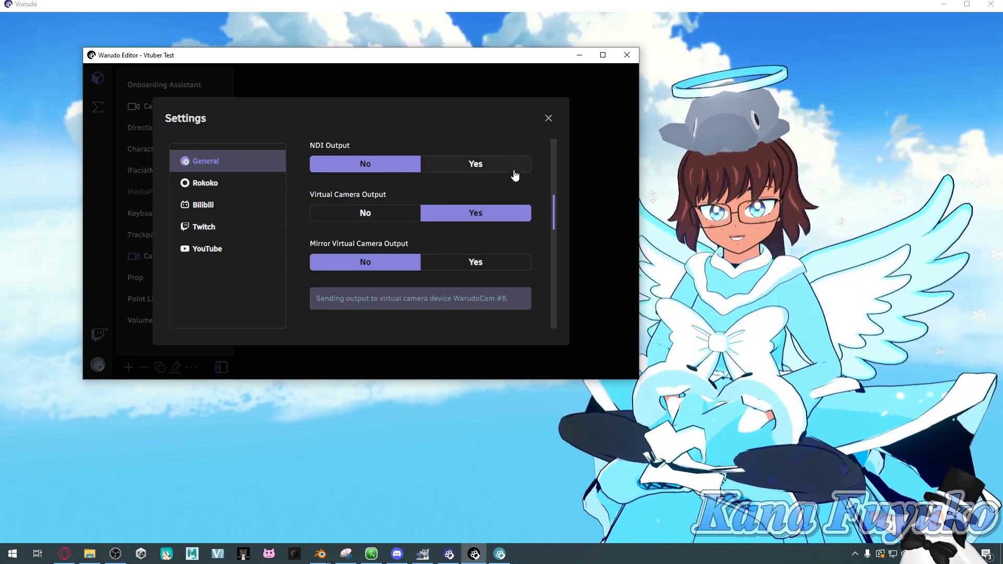
click(549, 118)
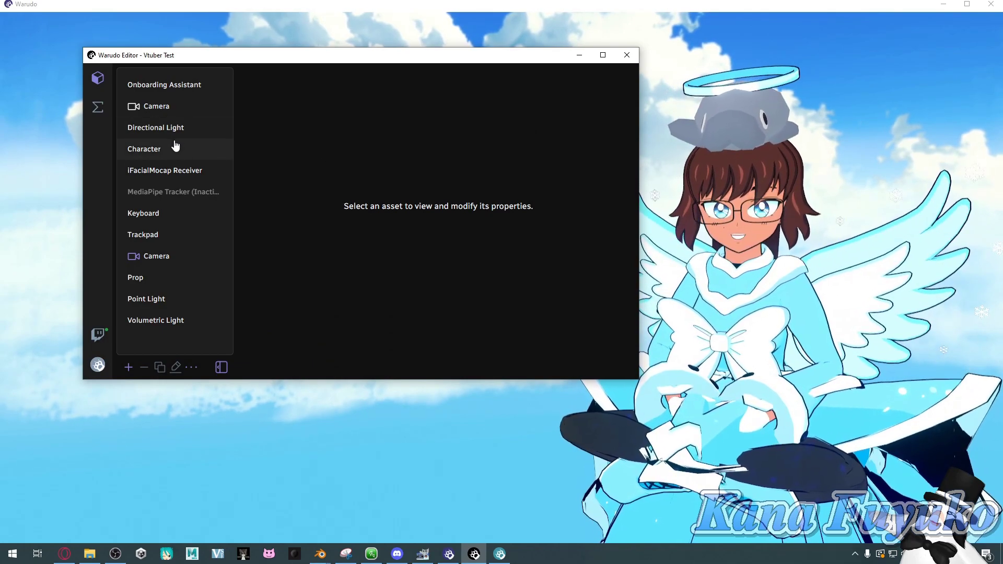
Step: Compare the output settings of both camera assets and set Virtual Camera Output to No for the second camera
click(728, 278)
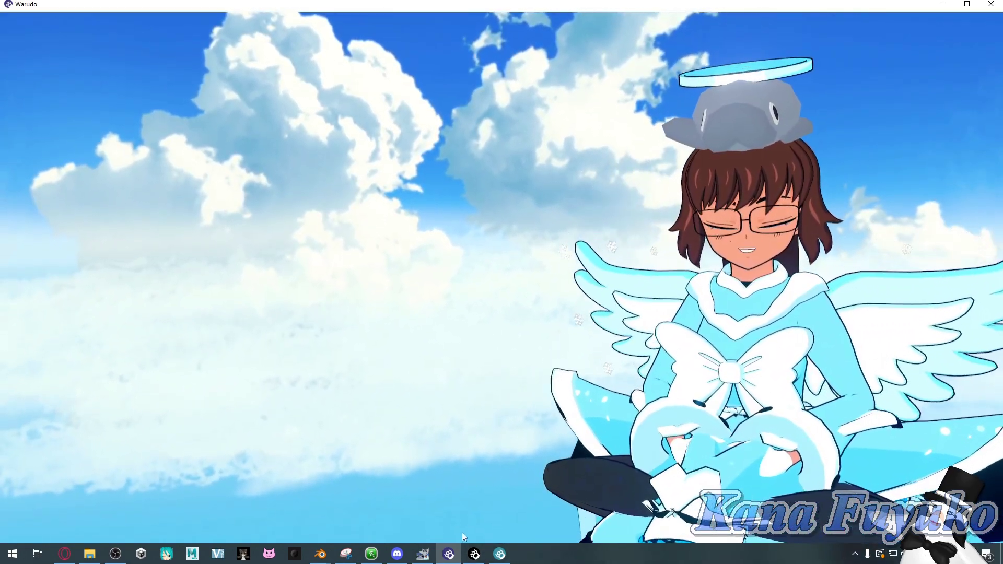
click(474, 554)
click(156, 107)
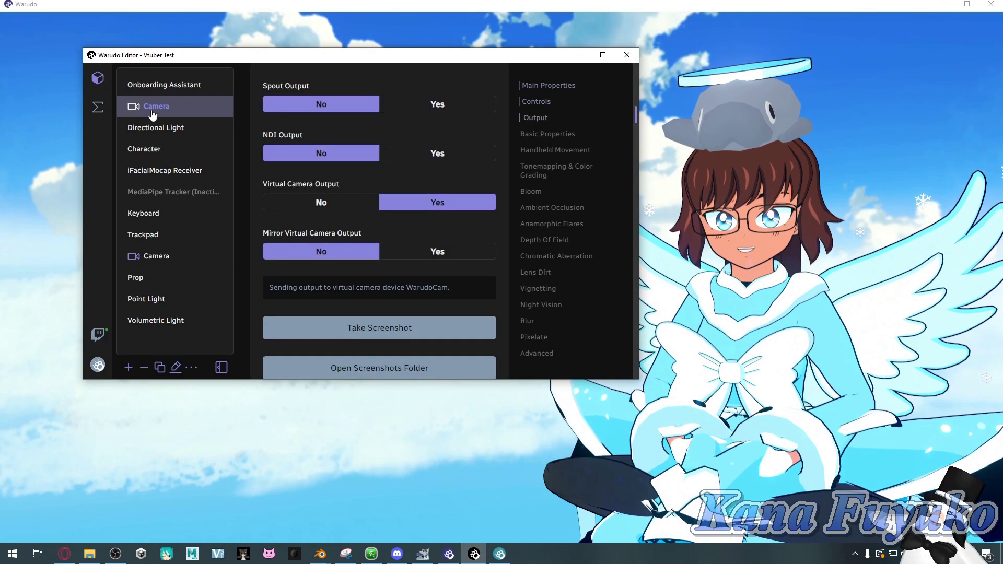
click(156, 256)
click(180, 107)
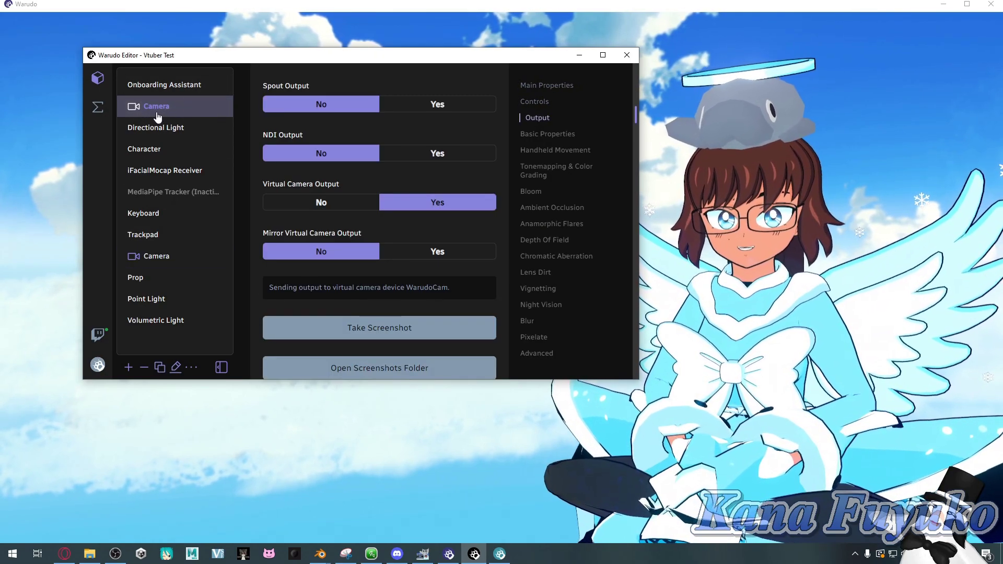
scroll(330, 247, up, 1)
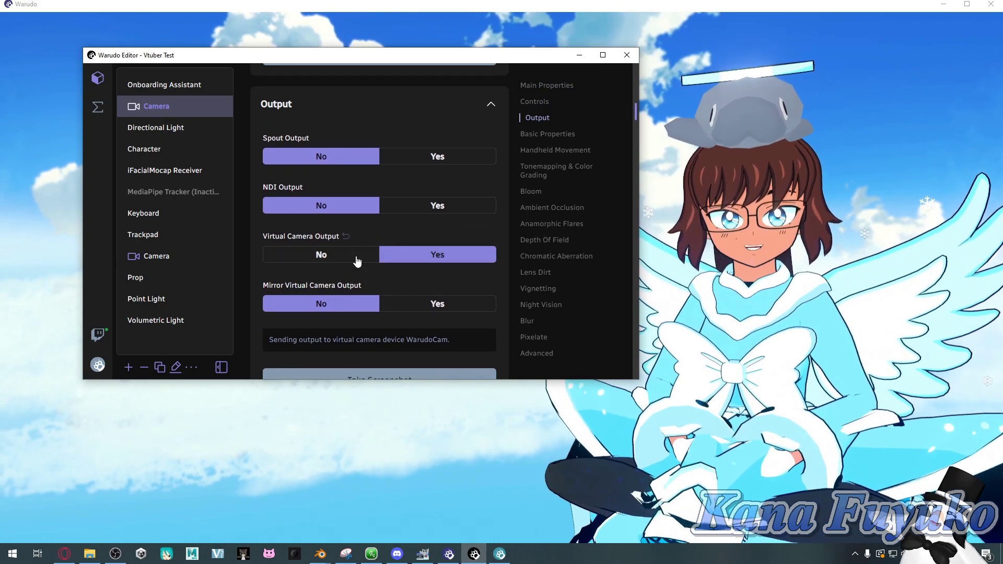
click(184, 256)
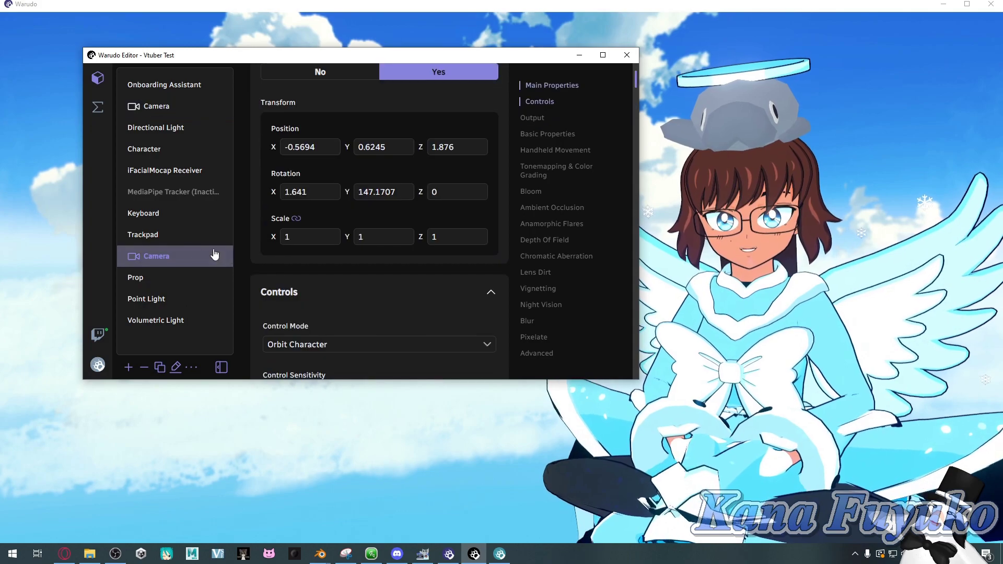
scroll(382, 198, down, 2)
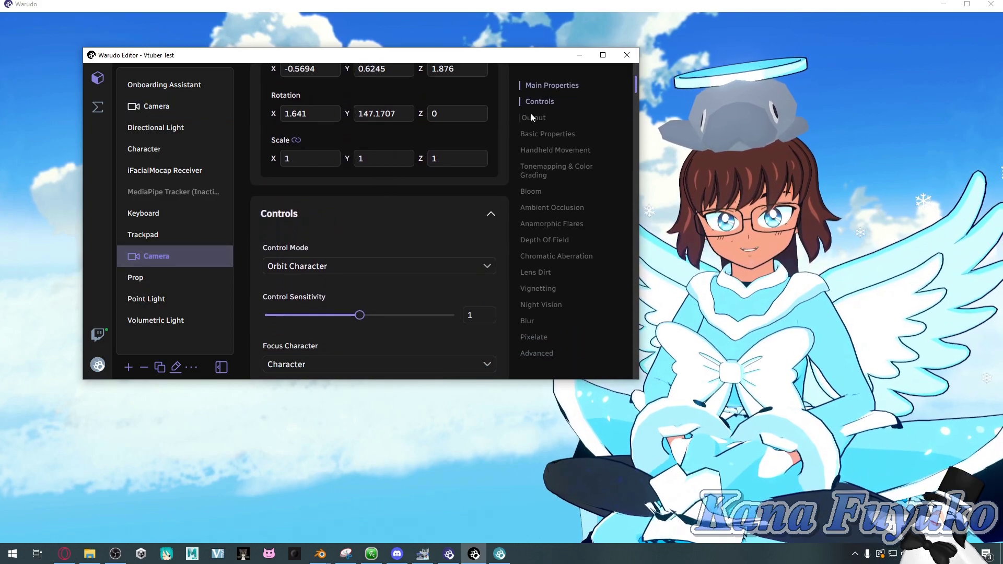
scroll(473, 152, down, 5)
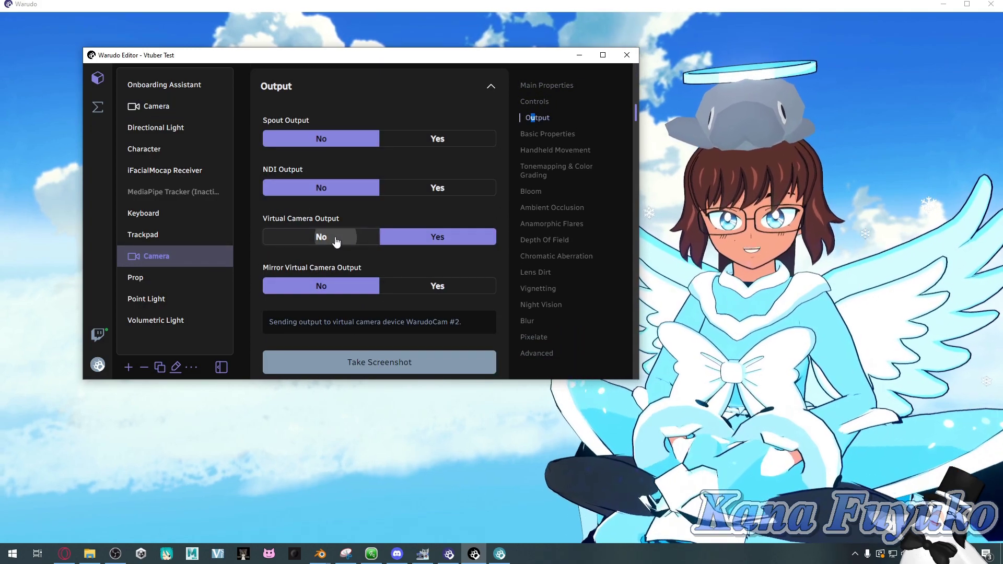
click(345, 238)
Step: Set Spout Output to Yes for the second camera
click(184, 110)
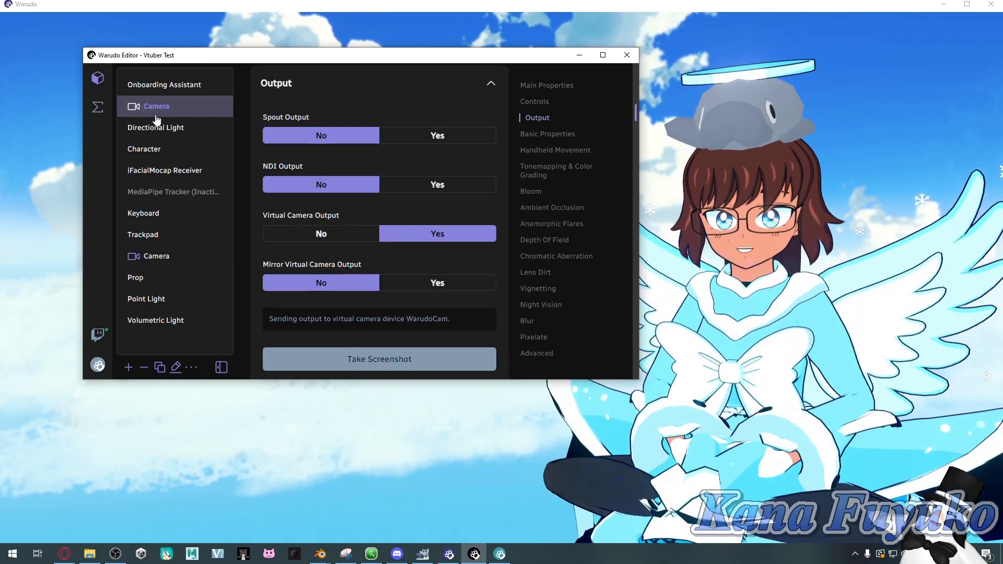
click(184, 259)
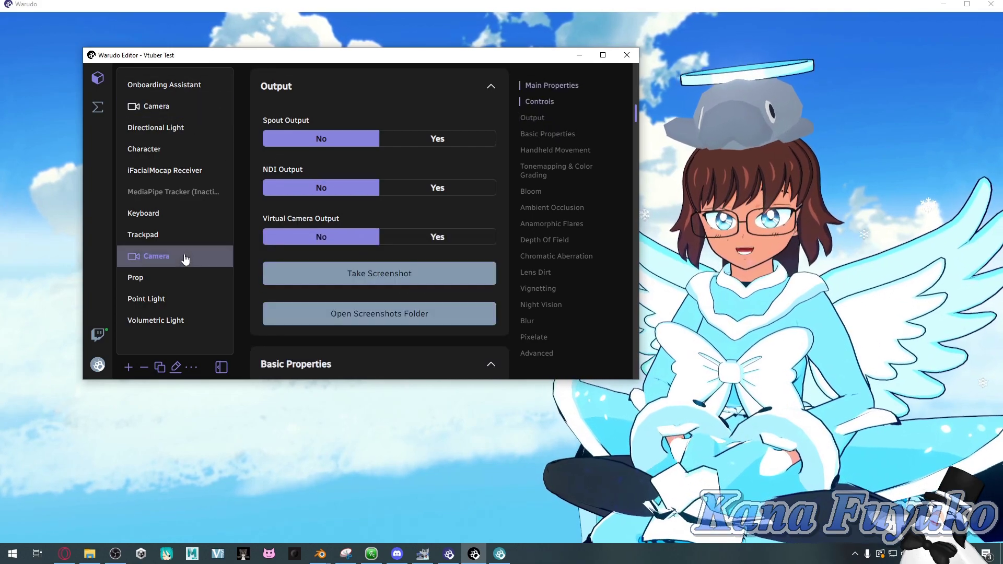
click(418, 140)
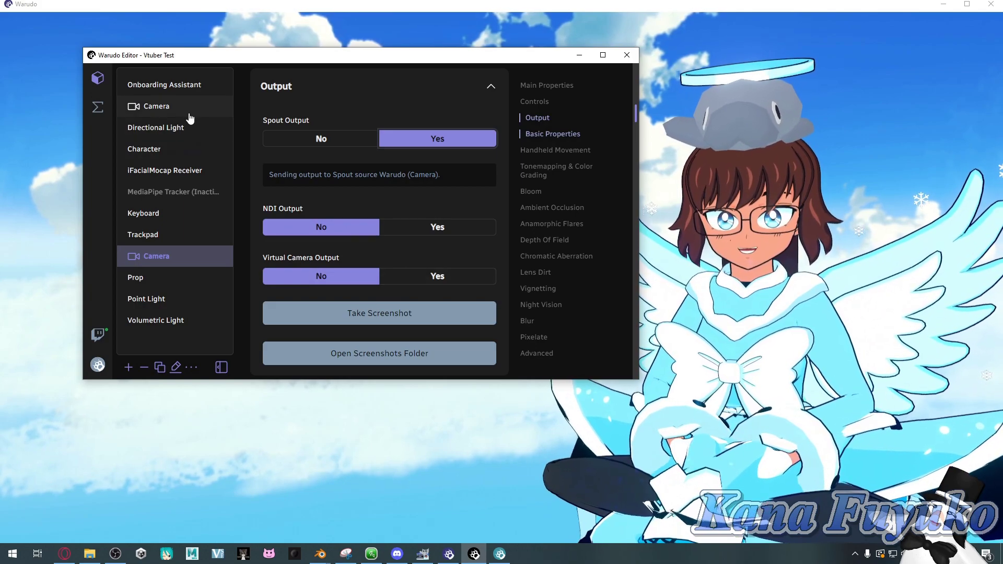
Step: Switch Virtual Camera Output off and back on for the first camera, and check its virtual camera device message
click(189, 114)
click(346, 237)
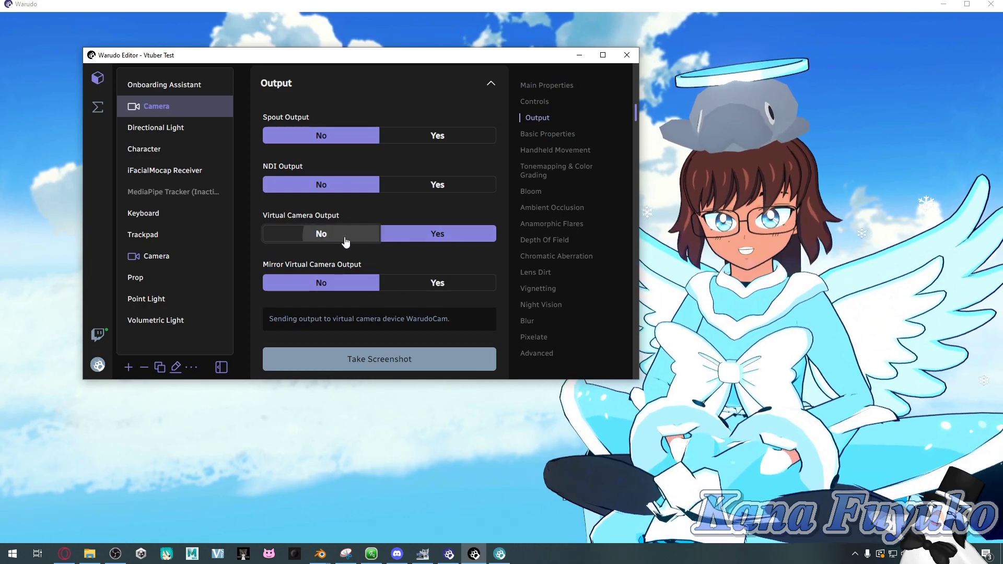
click(384, 235)
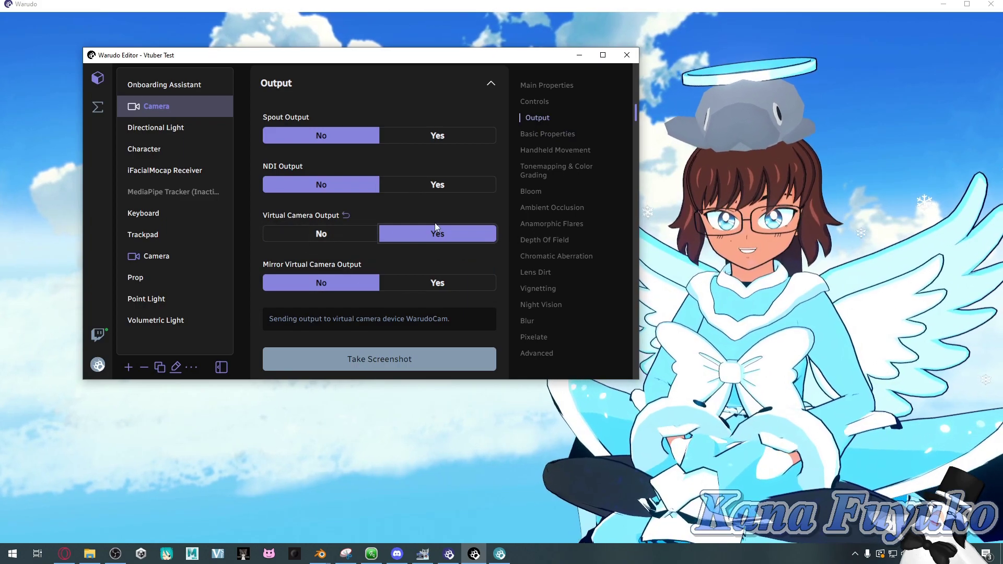
drag(303, 318, 440, 321)
click(476, 317)
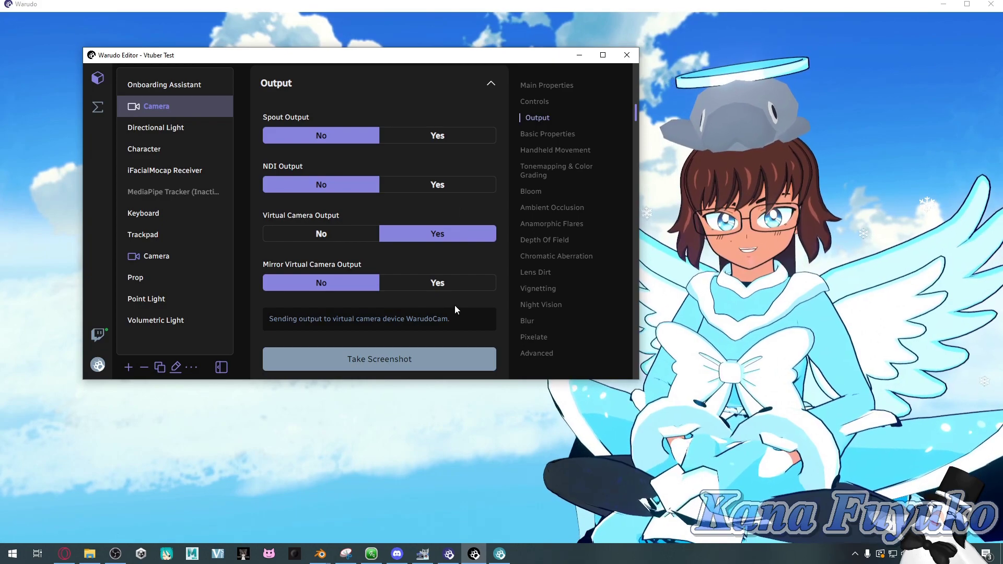
Step: Open the data folder and go into Binaries and its VirtualCam subfolder
drag(468, 60, 450, 53)
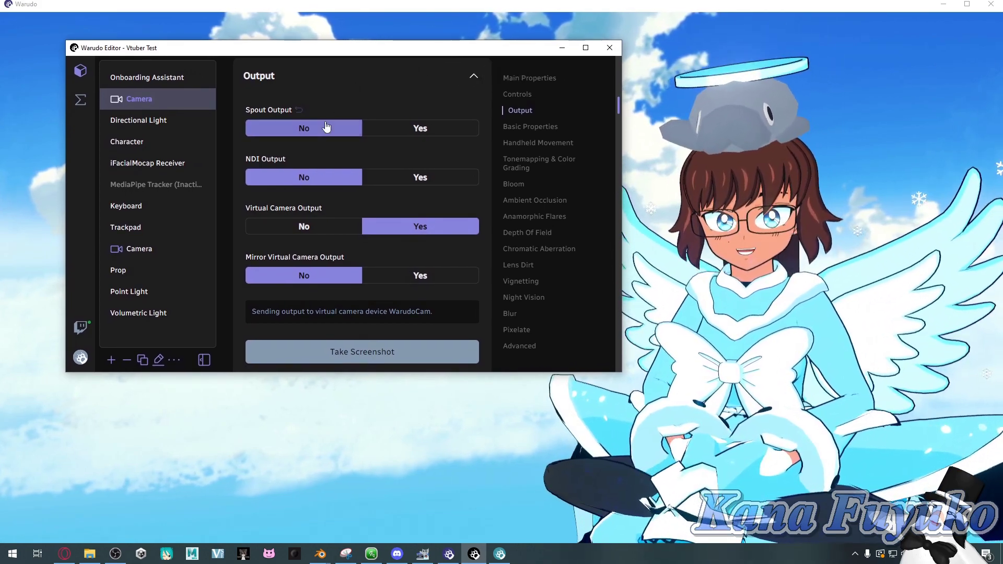
click(80, 358)
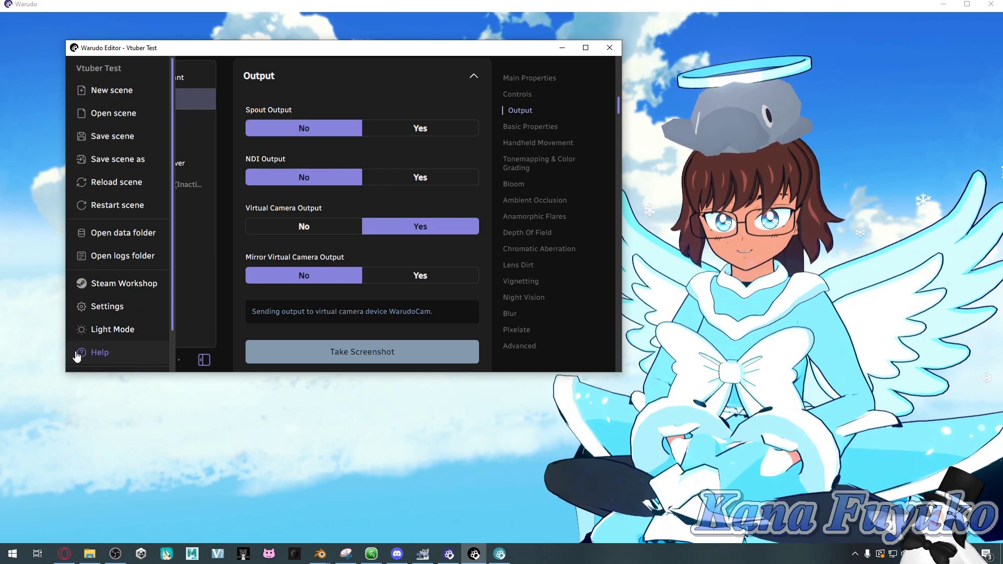
click(120, 235)
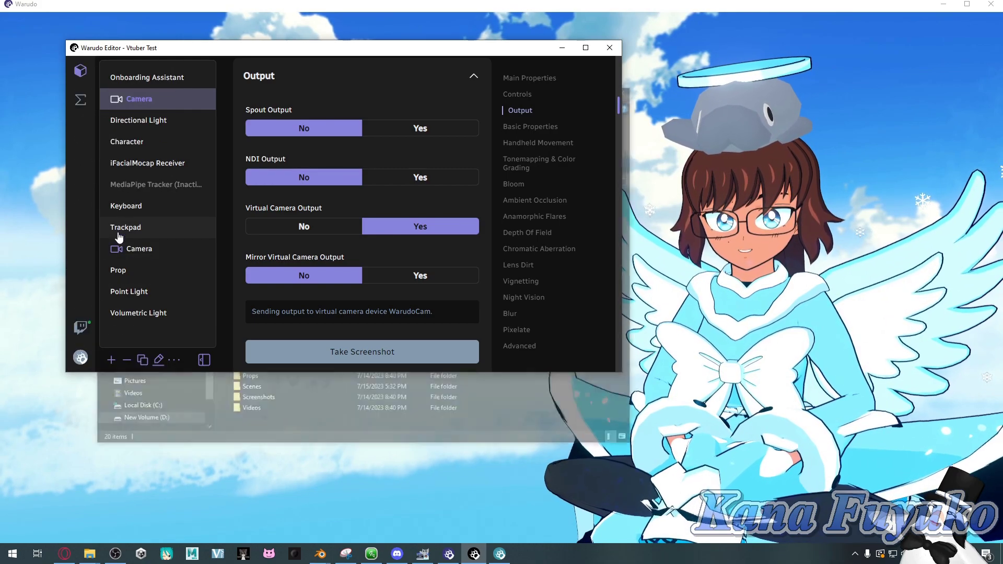
click(632, 210)
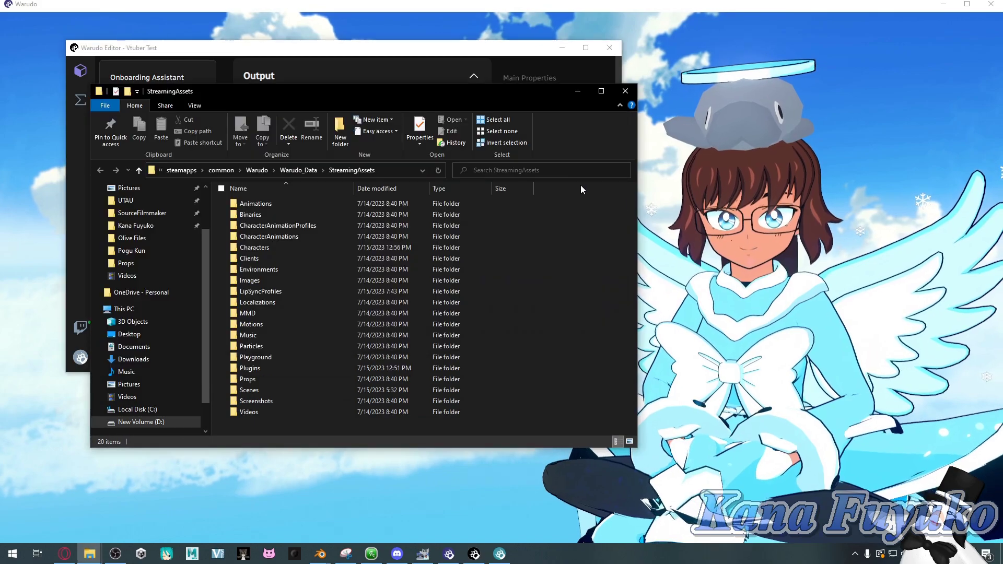
double_click(264, 214)
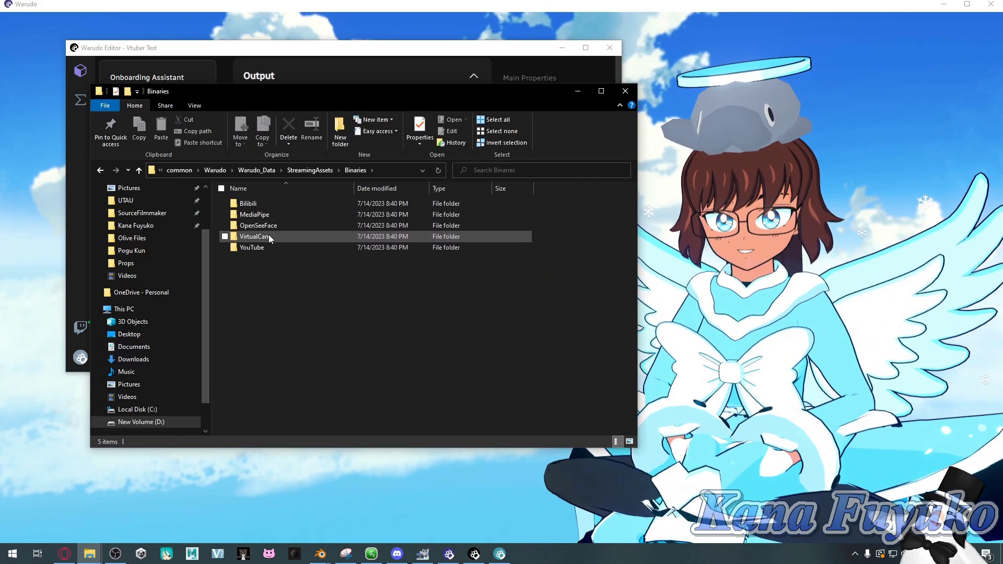
double_click(268, 236)
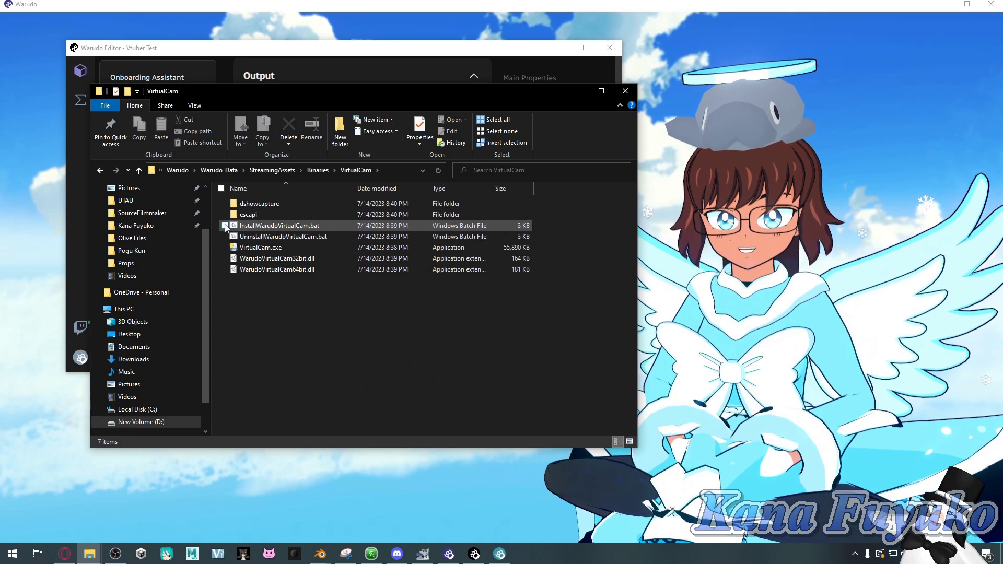
Step: Select InstallWarudoVirtualCam.bat and UninstallWarudoVirtualCam.bat to identify them, clear the selection and close the folder window
drag(219, 224, 248, 239)
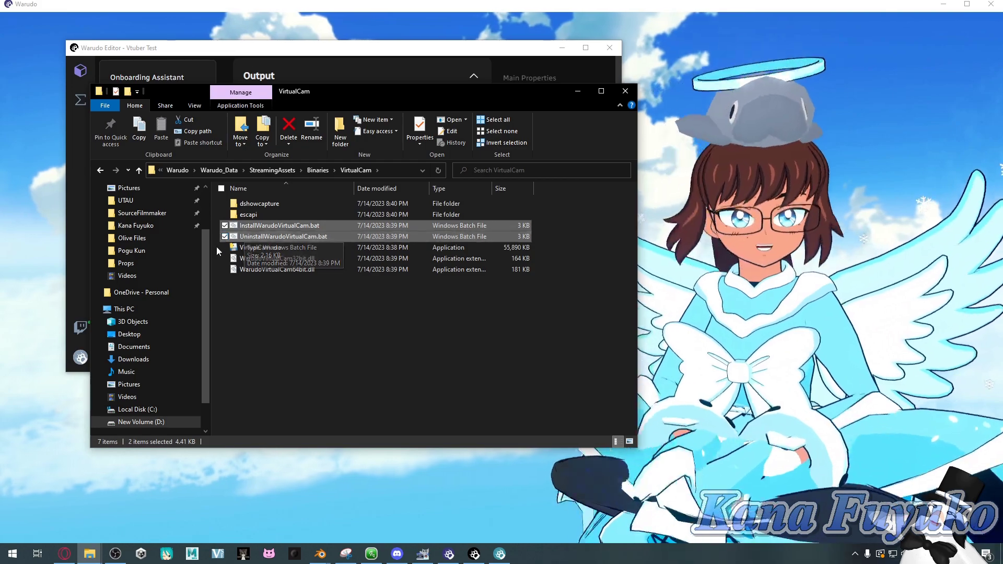
click(295, 307)
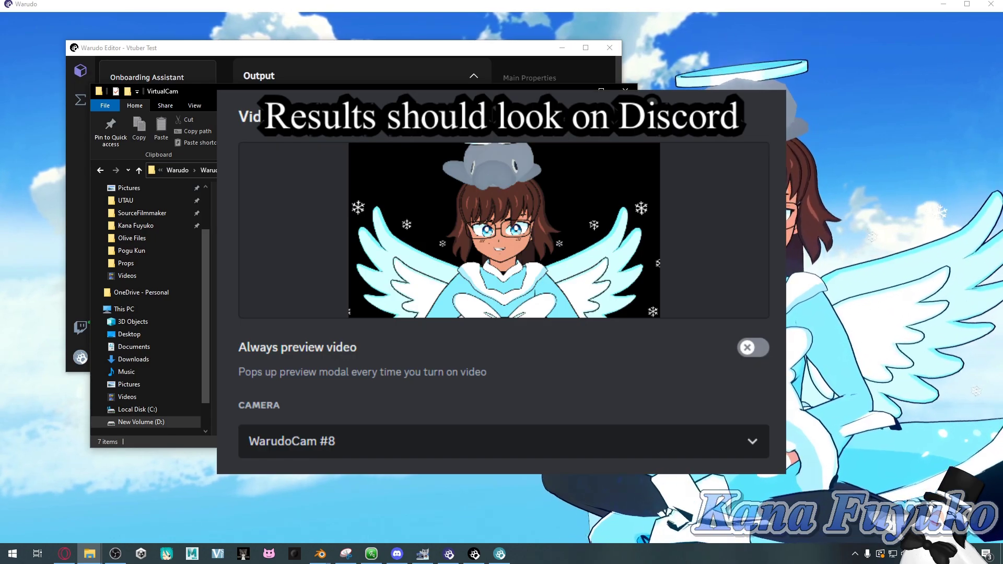
drag(471, 94, 453, 83)
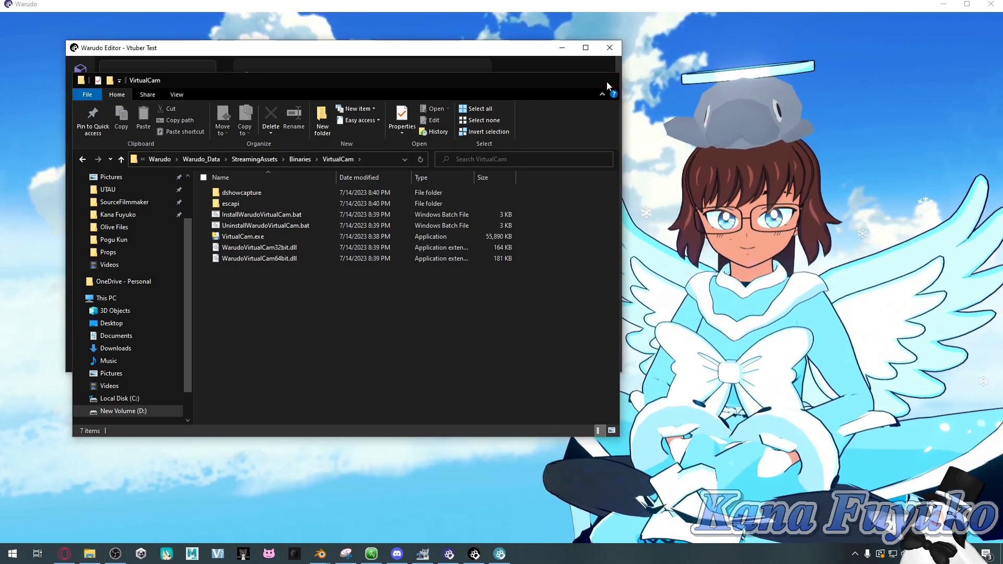
click(607, 80)
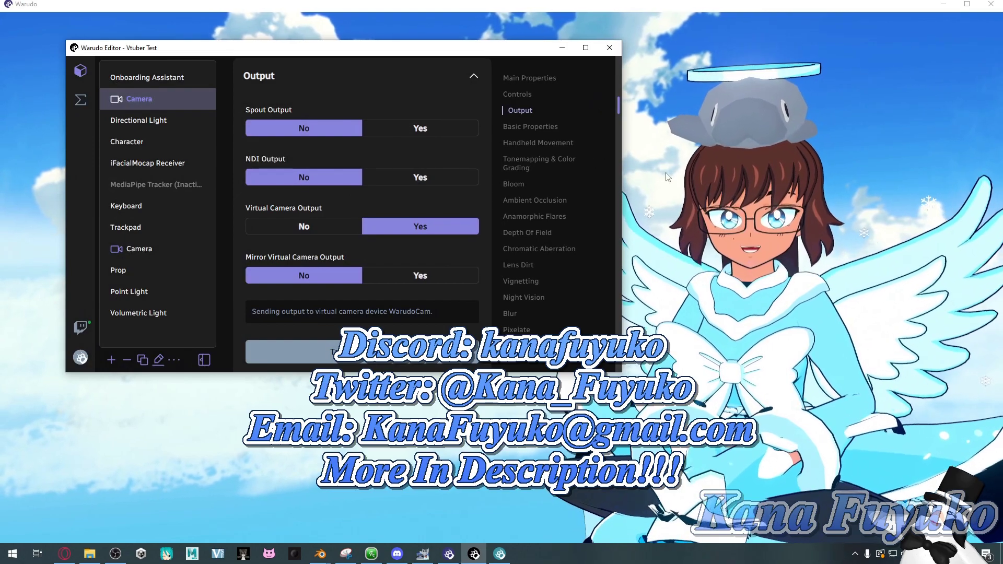